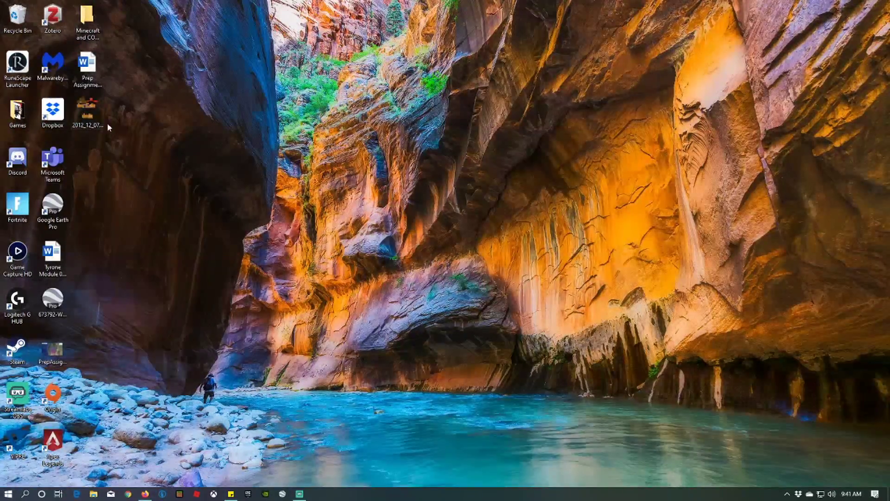
Step: Delete the 2012_12_07 image file from the desktop
key(Delete)
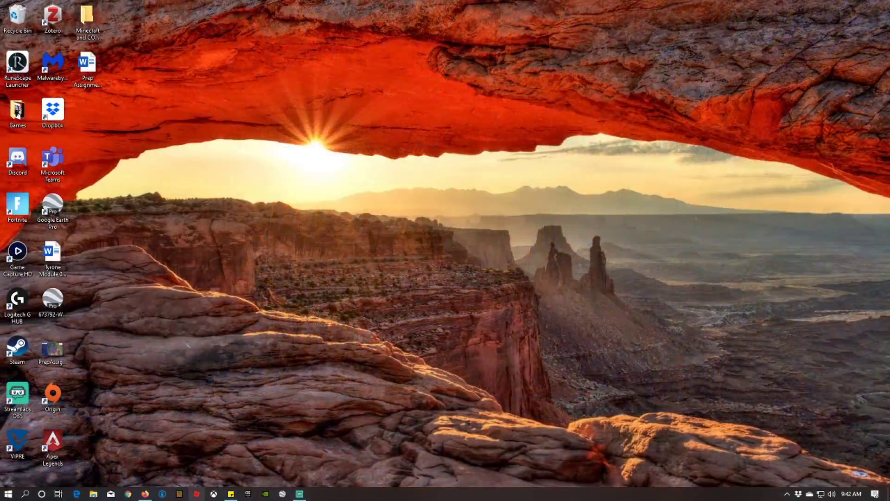
Step: Launch Minecraft and move to the empty character slot in the Profile
click(189, 496)
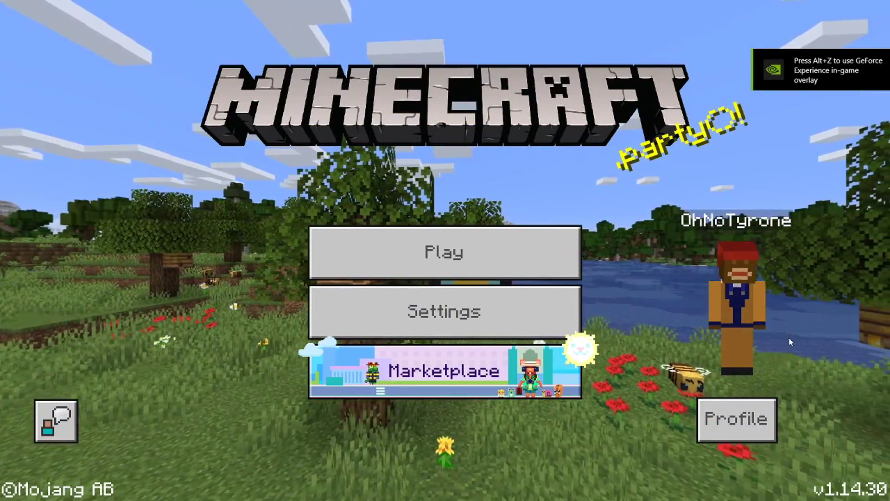
click(735, 415)
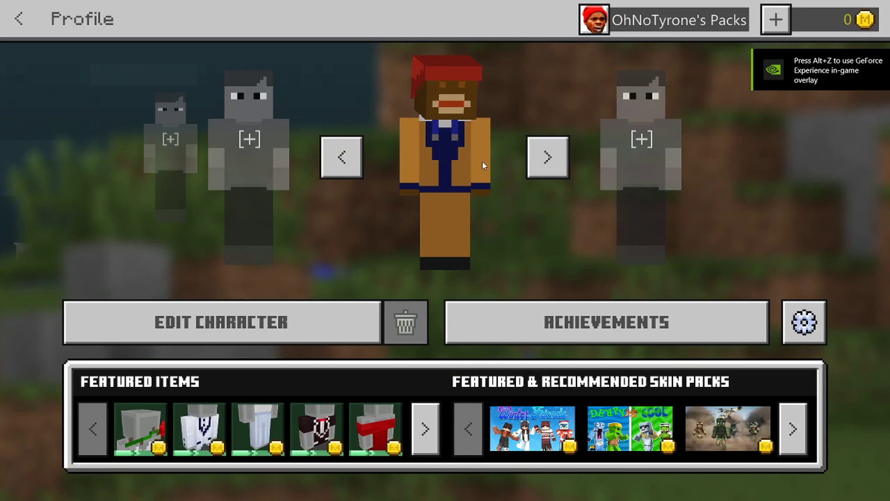
click(548, 158)
Step: Start a new character and look through the Body > Base options
click(310, 318)
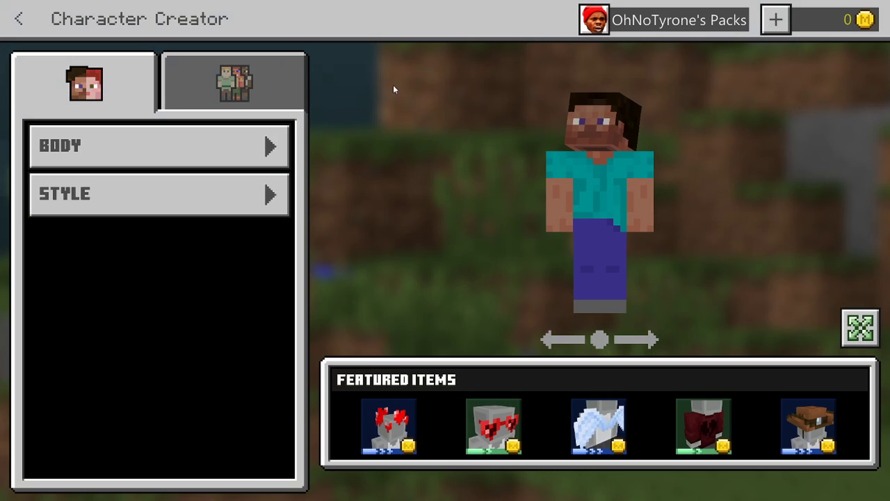
click(234, 136)
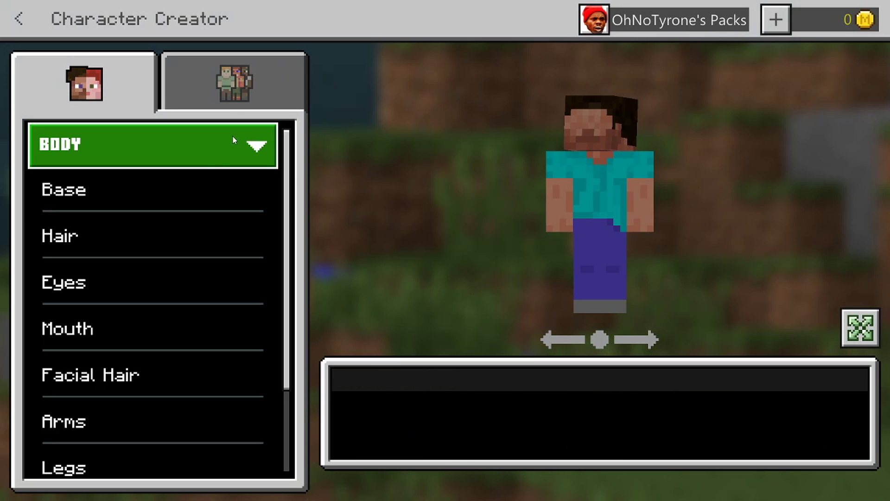
click(178, 195)
key(Escape)
scroll(169, 218, down, 3)
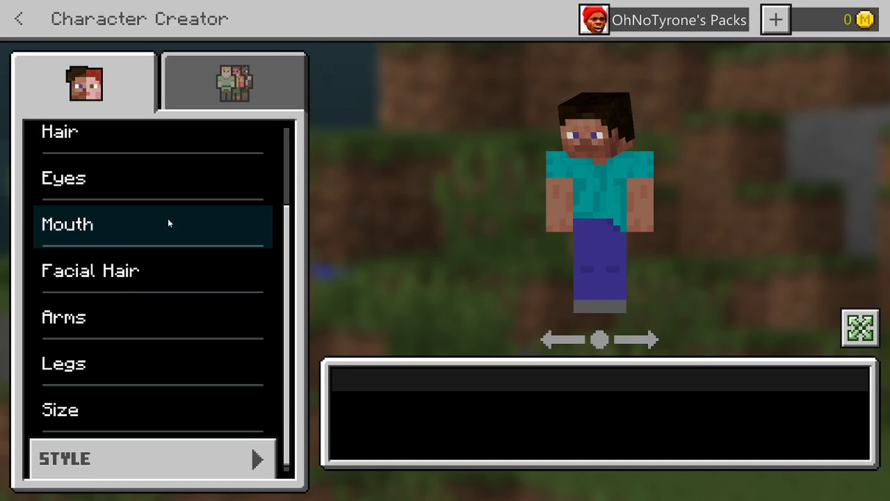
Step: Try the Body > Size options: slim arms, a shorter height, then a tall height
click(128, 397)
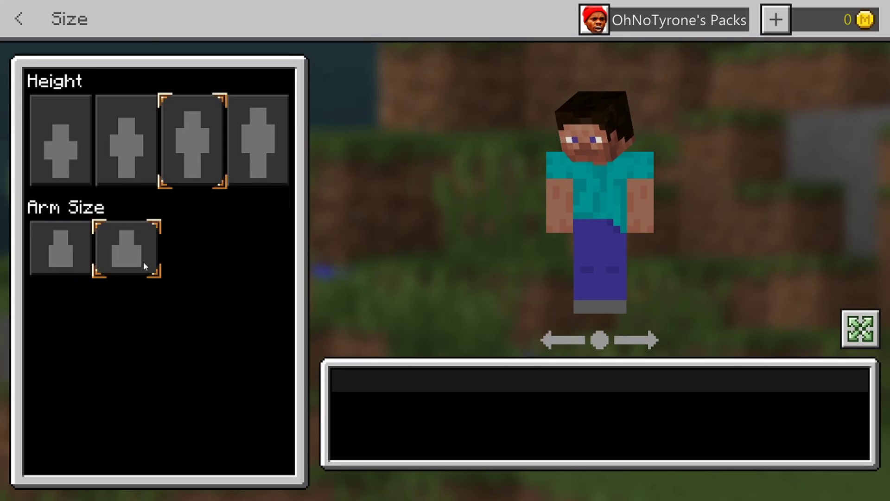
click(73, 238)
click(64, 143)
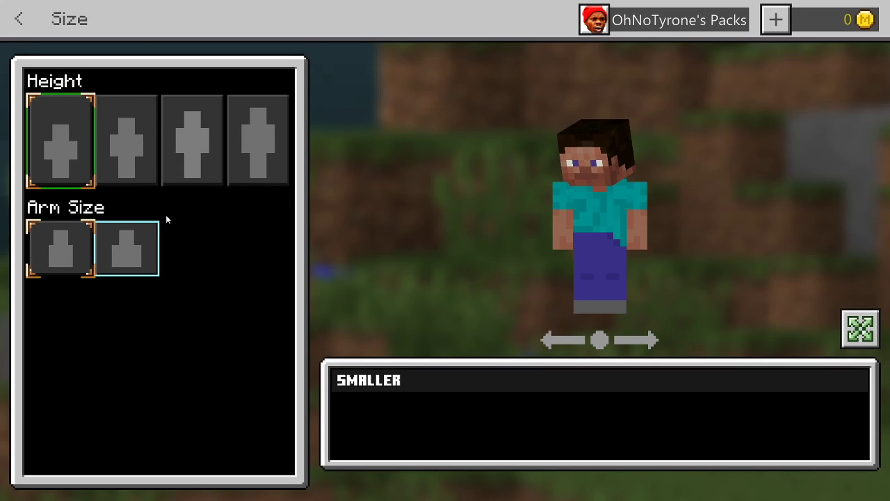
click(265, 169)
key(Escape)
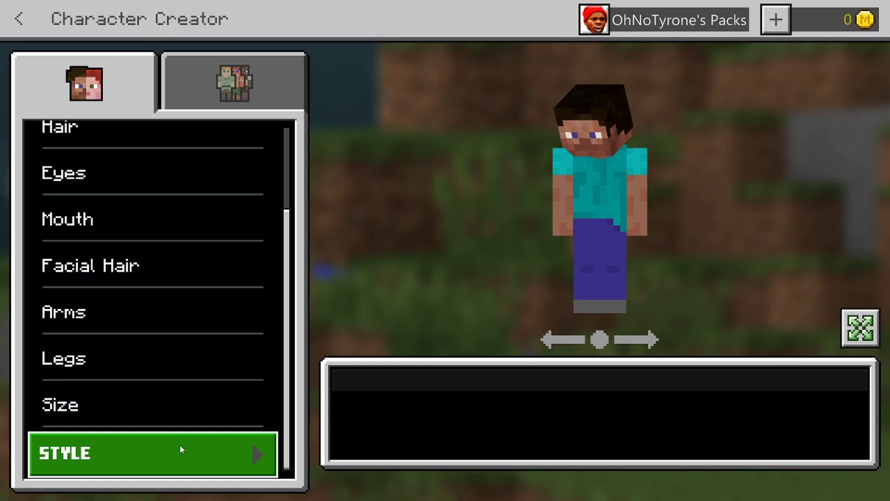
Step: Browse the Style > Top clothing choices and return to the Profile
click(180, 444)
scroll(162, 325, up, 1)
click(122, 184)
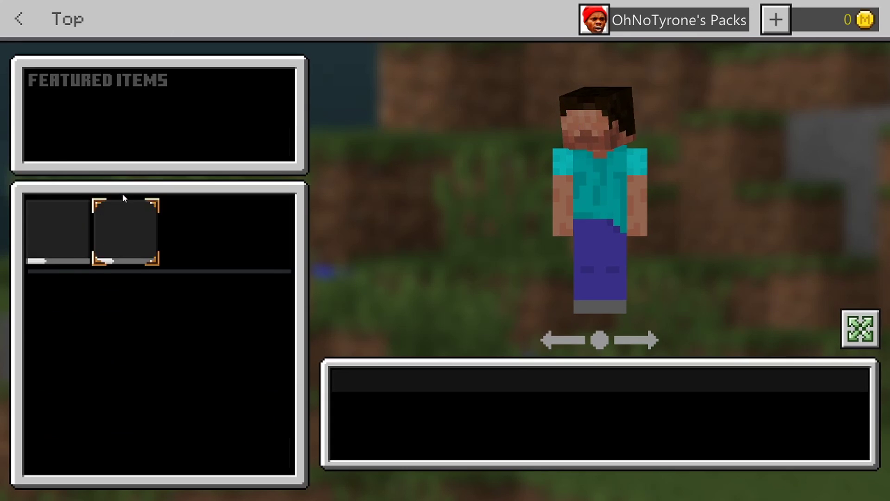
scroll(156, 283, down, 3)
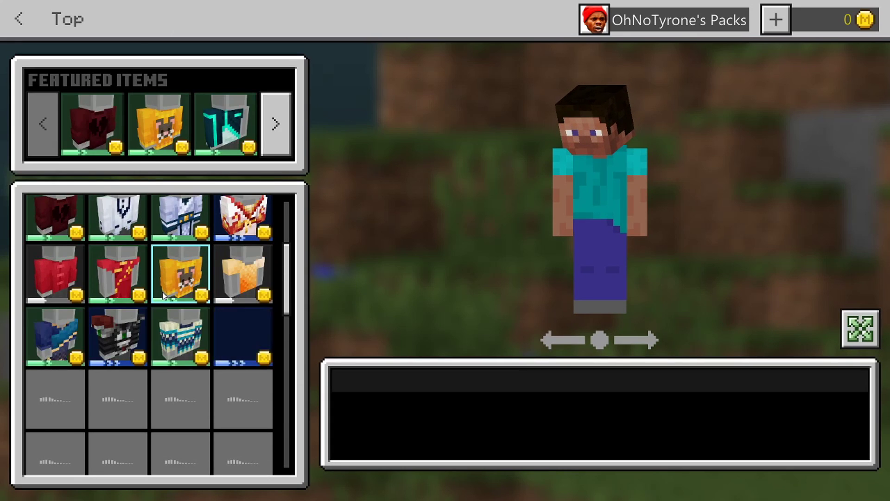
key(Escape)
key(Escape)
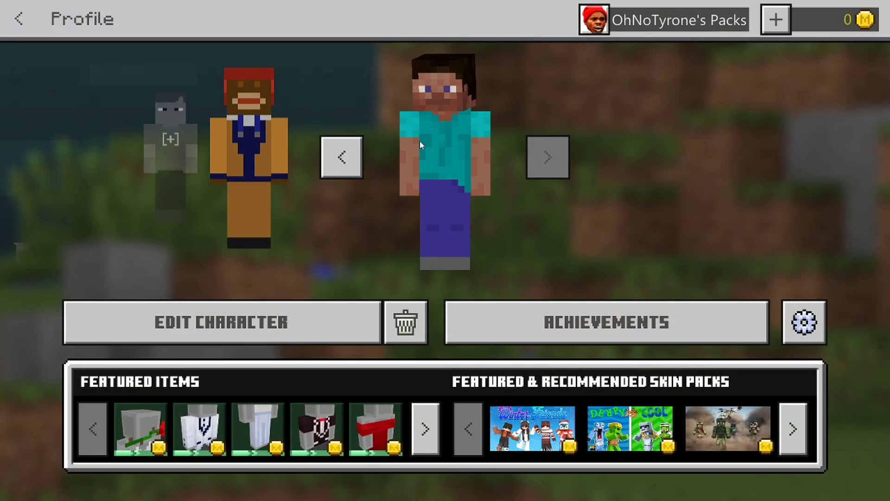
Step: Give the new character the owned imported classic skin, cancelling the new-skin file picker
click(308, 320)
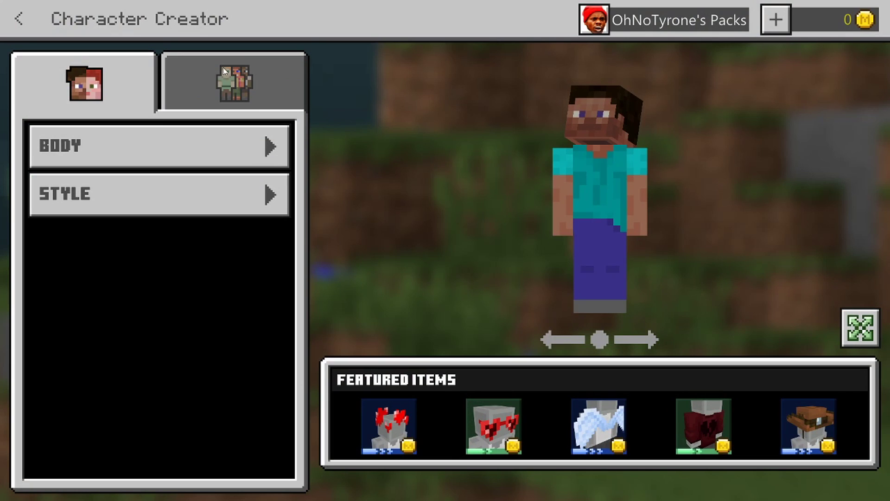
click(210, 82)
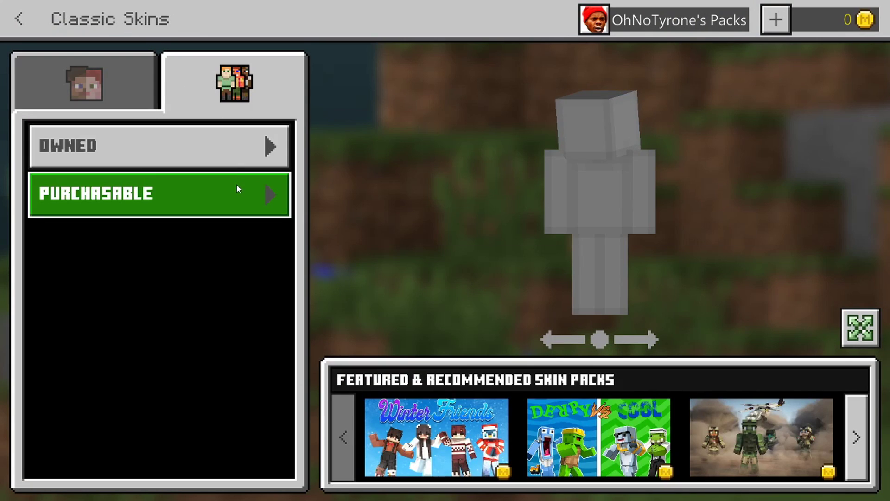
click(153, 146)
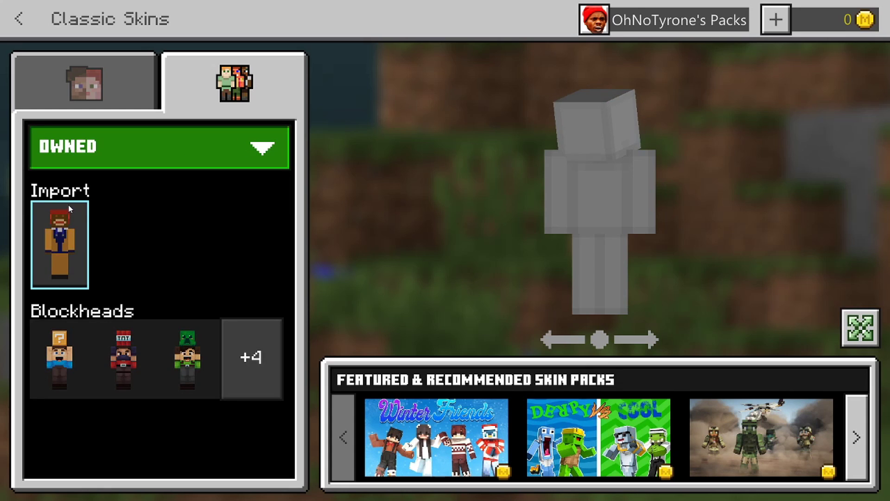
click(71, 227)
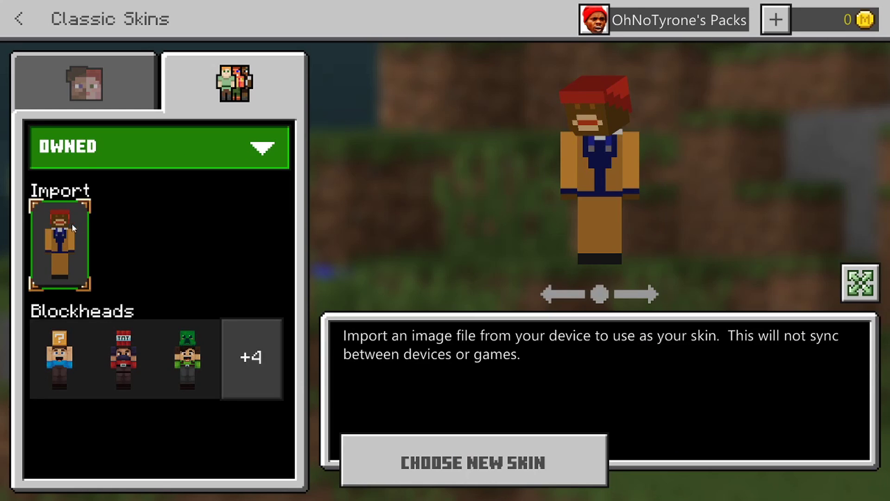
click(493, 458)
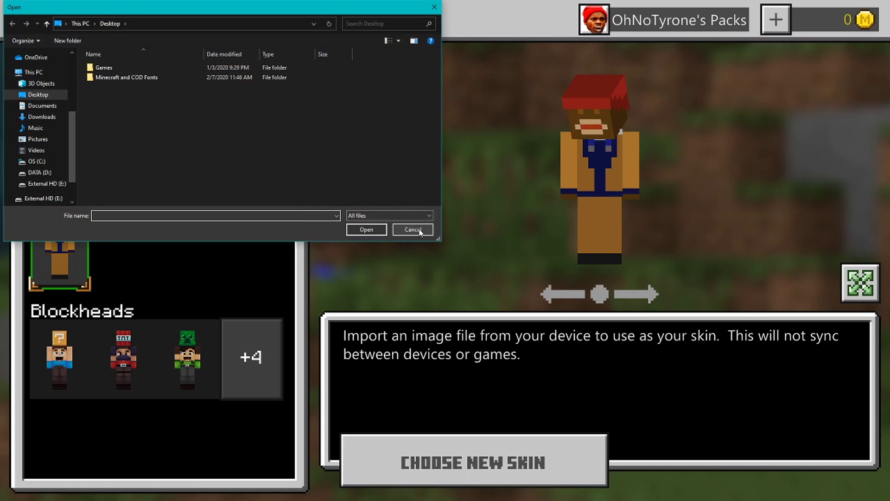
click(412, 229)
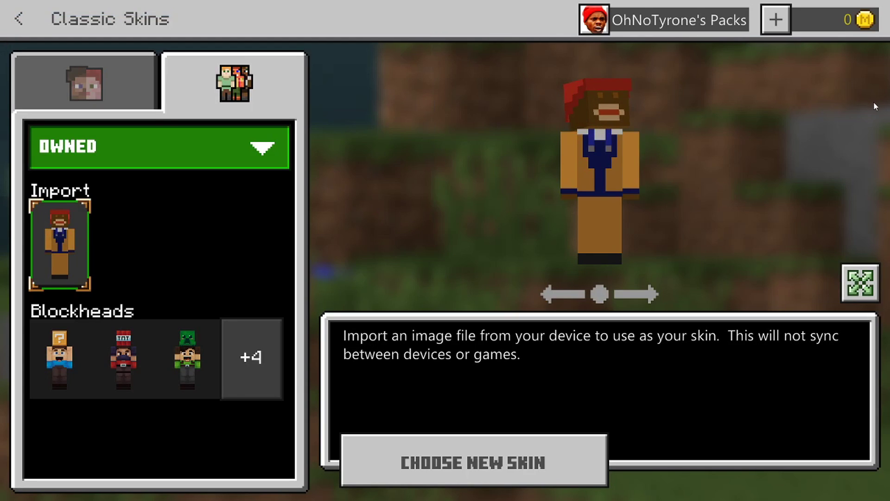
Step: Save the character, back out to the main menu and quit Minecraft
key(Escape)
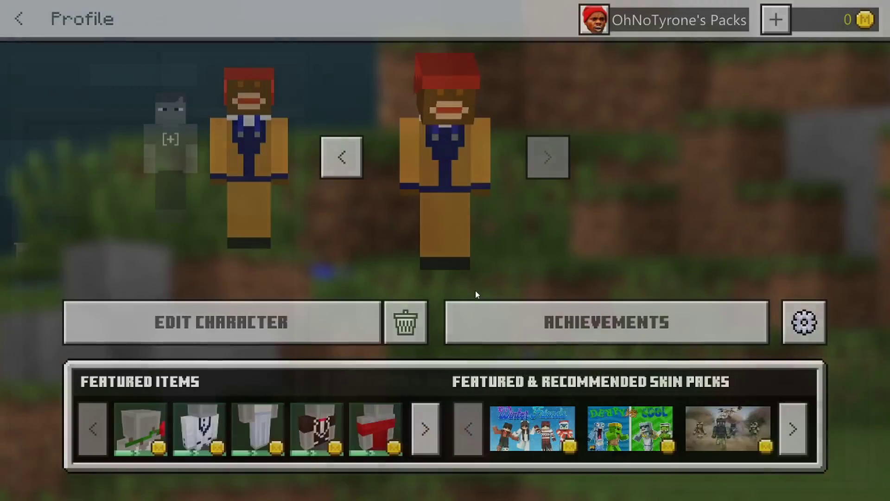
key(Escape)
key(Escape)
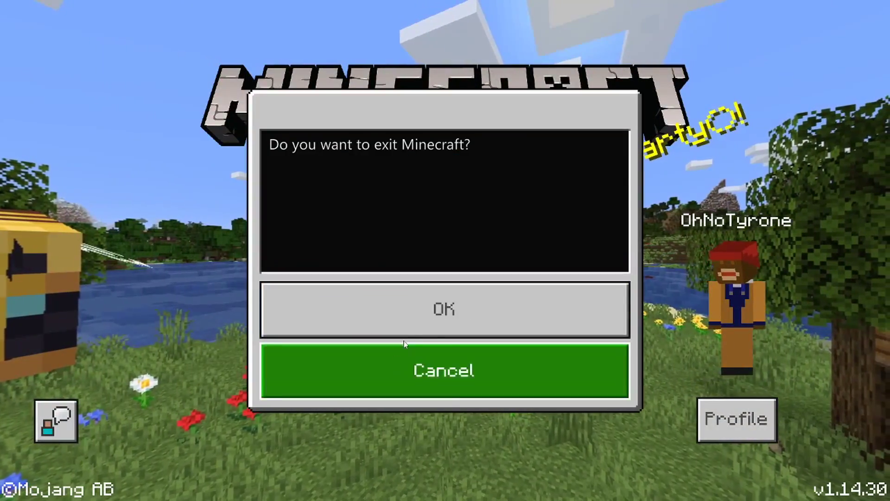
click(435, 308)
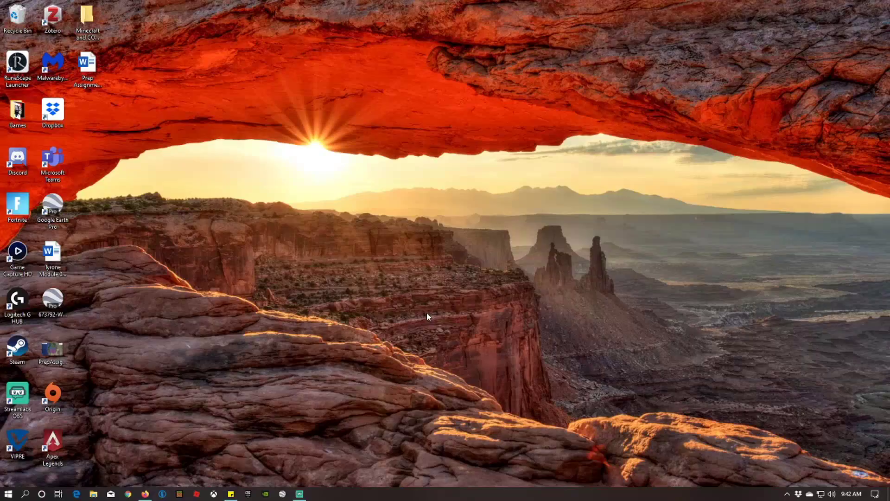
Step: Open Firefox and search Google for 'minecraft skins'
right_click(145, 494)
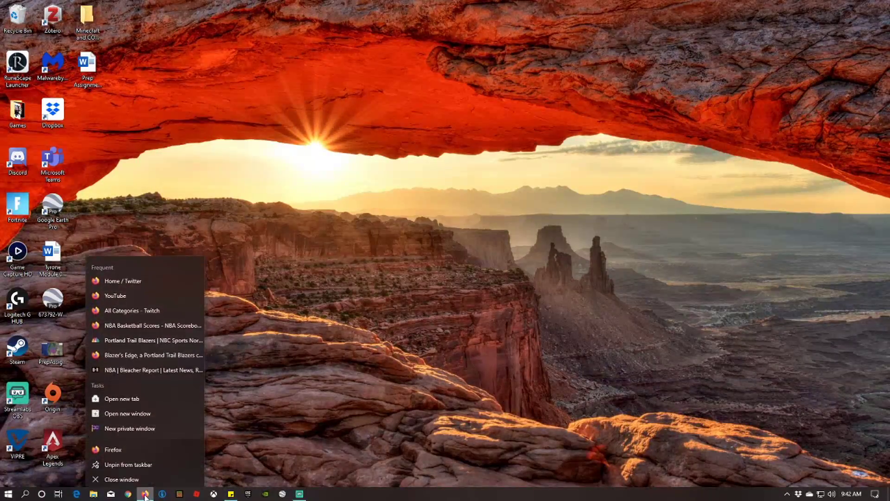
click(140, 446)
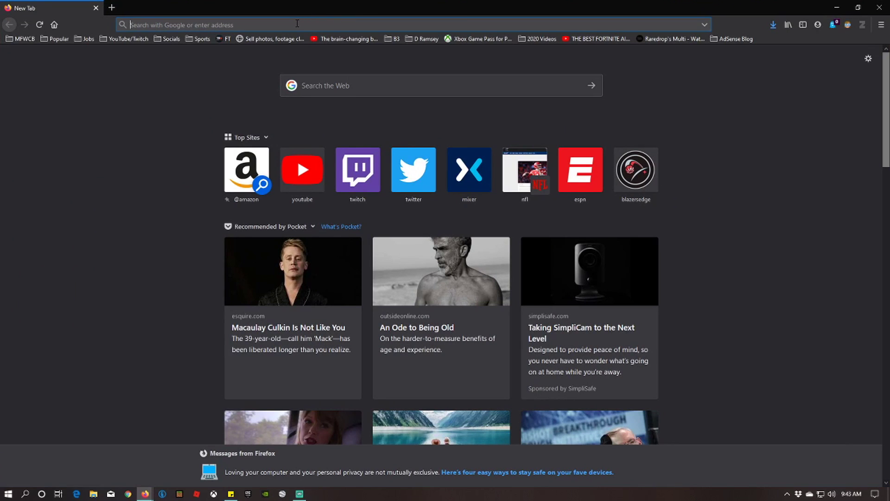
text(minecraft skins)
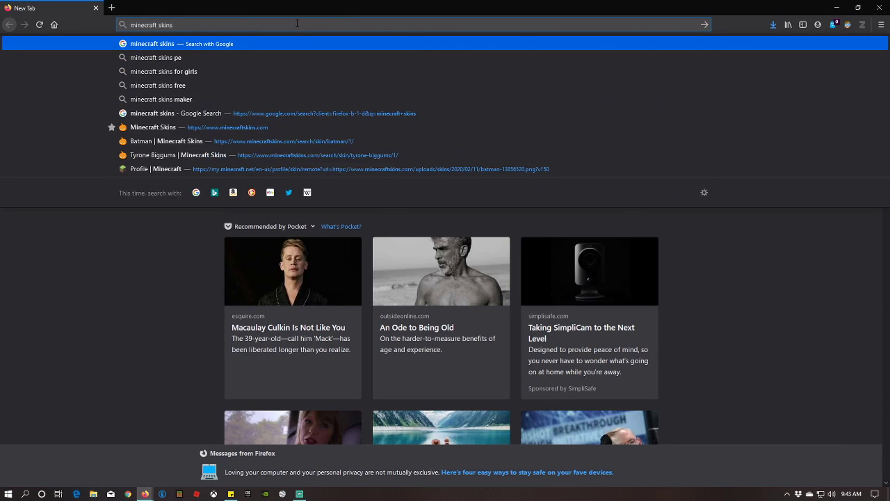
key(Return)
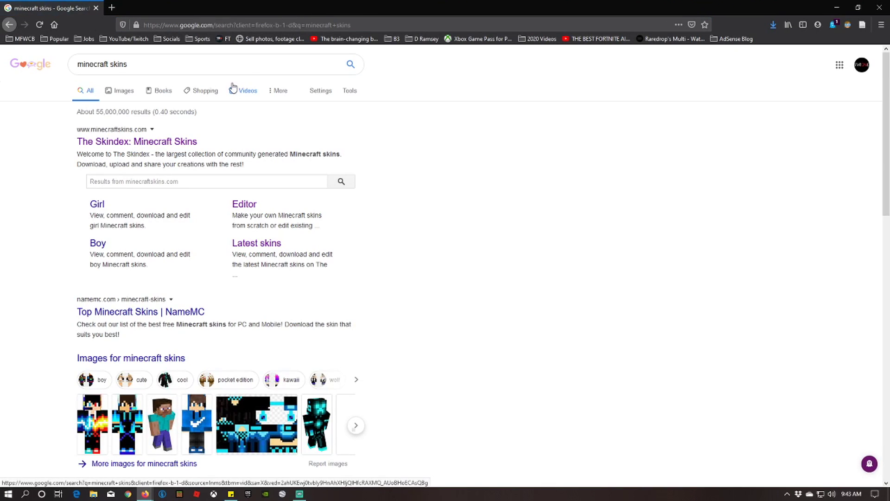
Step: Open The Skindex and search it for batman, then superman
click(175, 143)
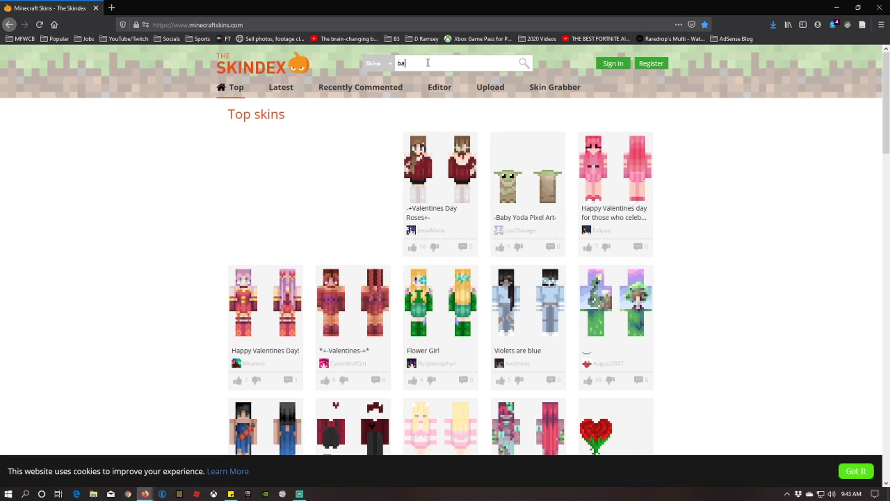
key(Return)
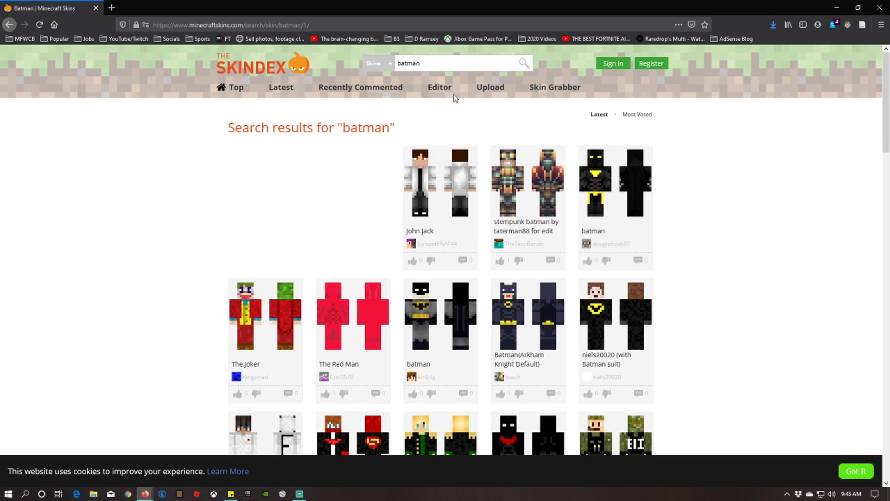
double_click(399, 64)
text(superman)
key(Return)
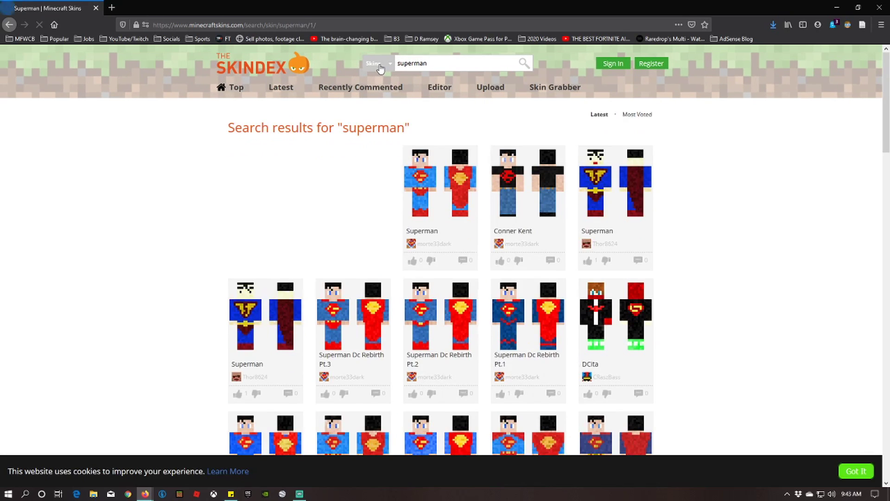
Step: Search The Skindex for tyrone biggums, then begin a spiderman search
drag(439, 61, 358, 72)
text(tyrone biggums)
key(Return)
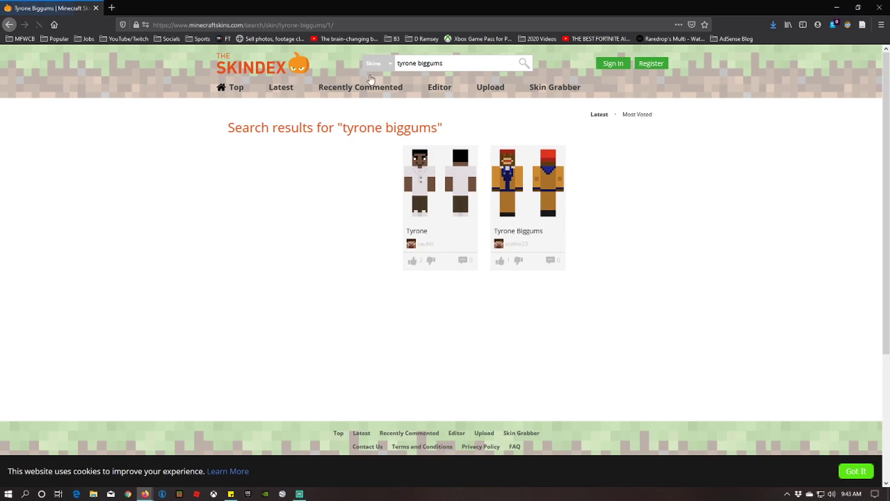
drag(453, 62, 302, 64)
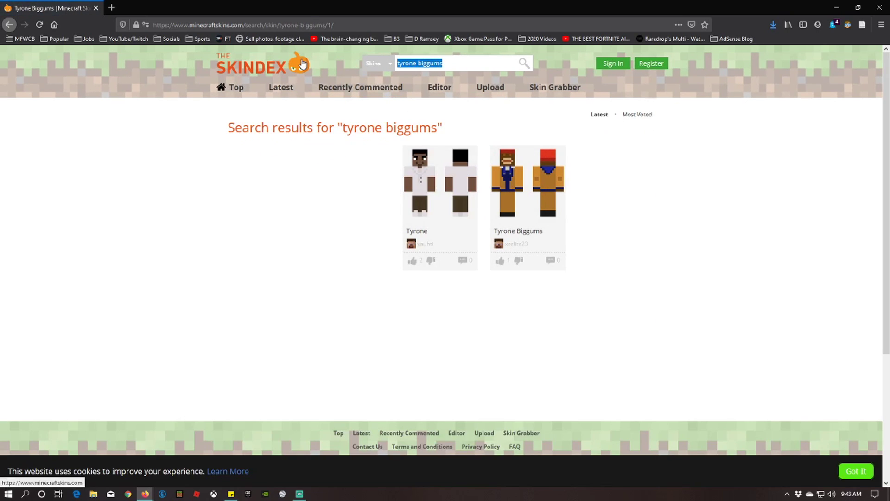
text(spiderman)
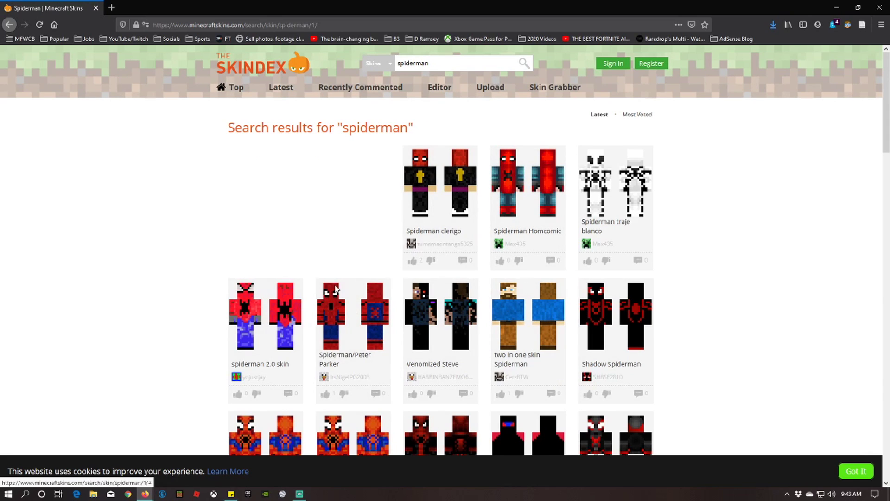
Step: Download the Spiderman/Peter Parker skin PNG and open it in Photos
click(336, 306)
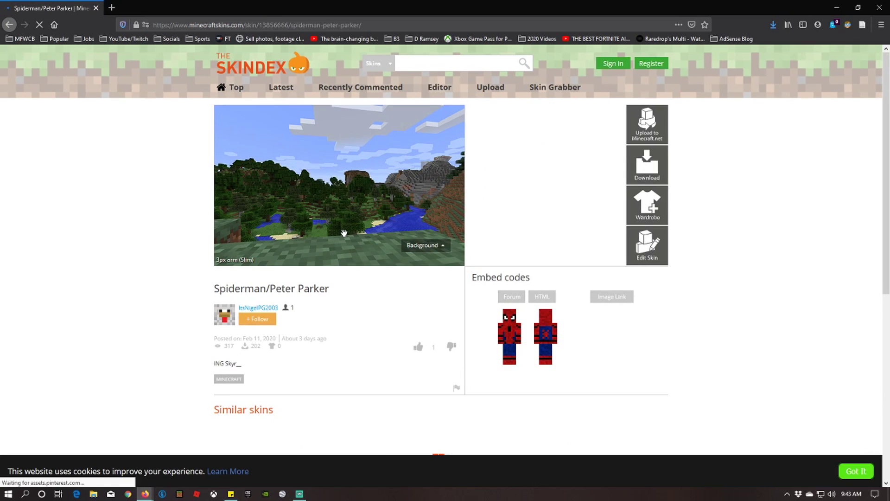
click(645, 171)
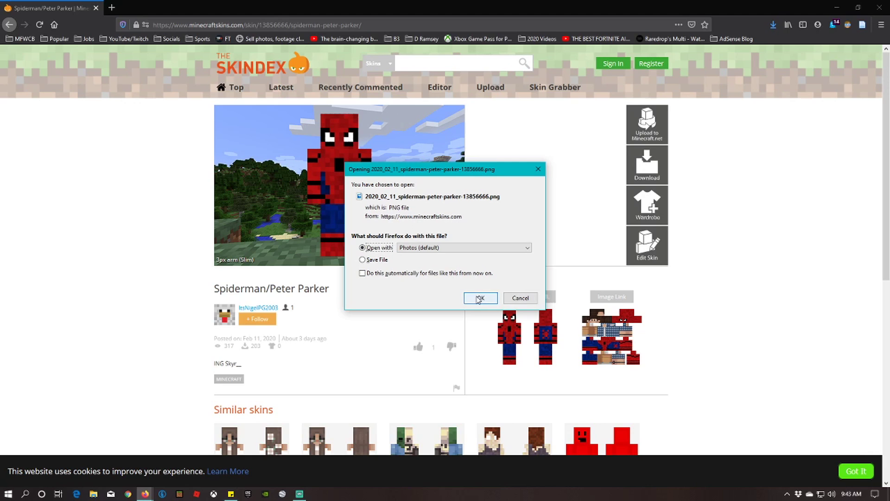
click(478, 298)
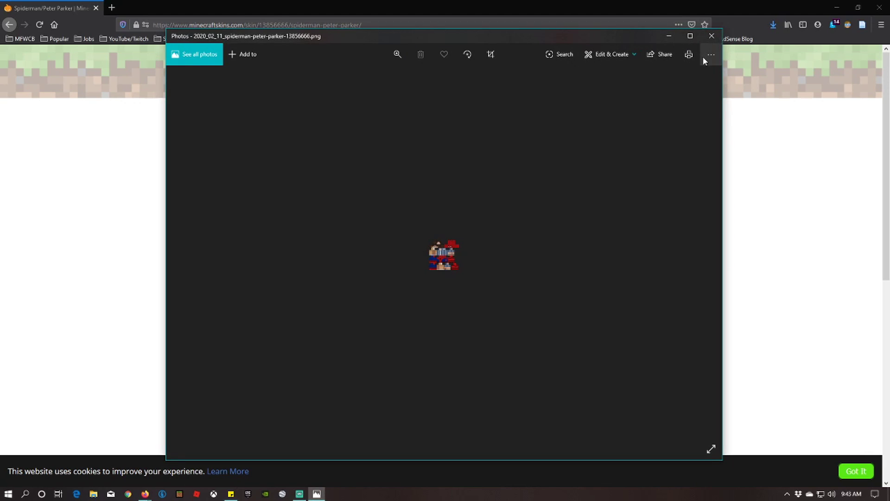
Step: Save a copy of 2020_02_11_spiderman-peter-parker-13856666.png to the Desktop and close Photos
click(711, 54)
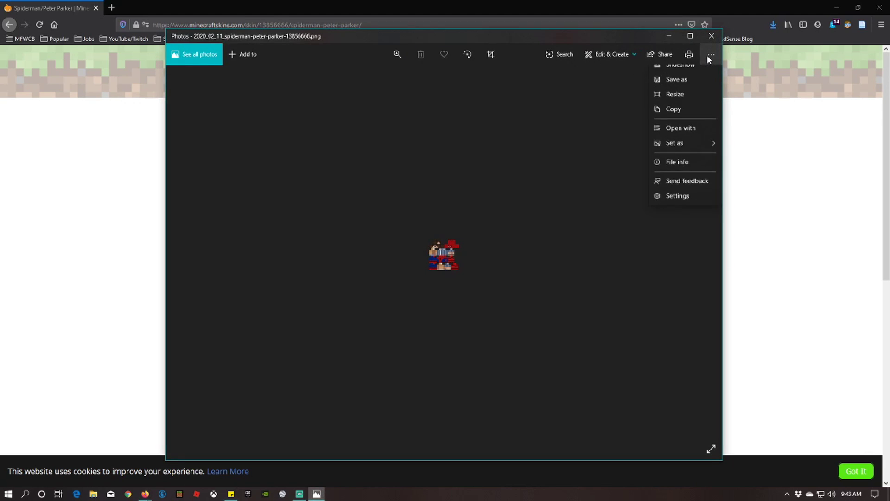
click(677, 91)
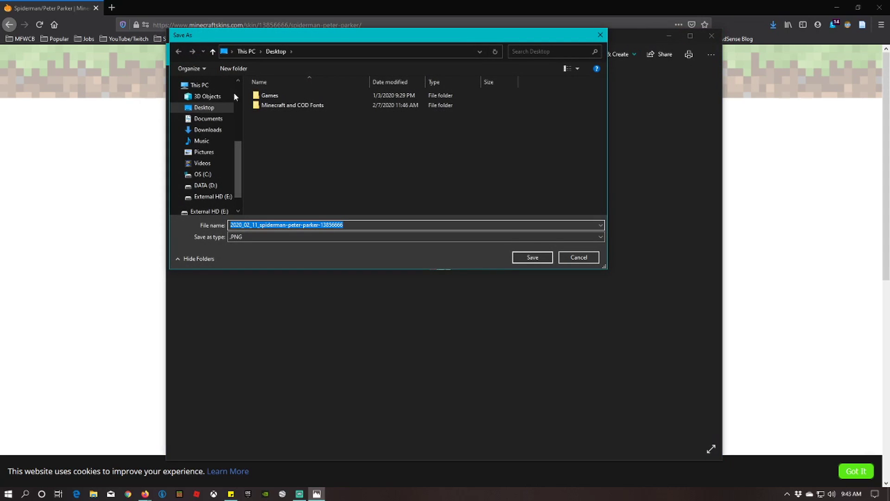
click(324, 226)
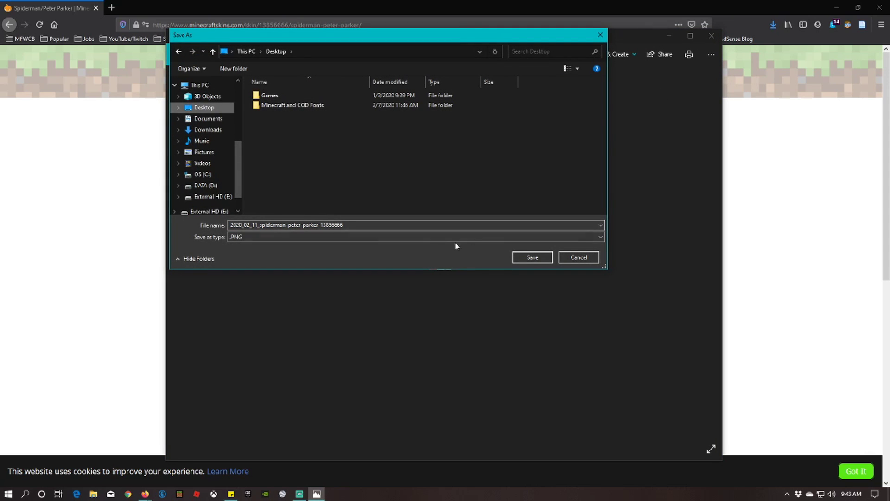
click(533, 258)
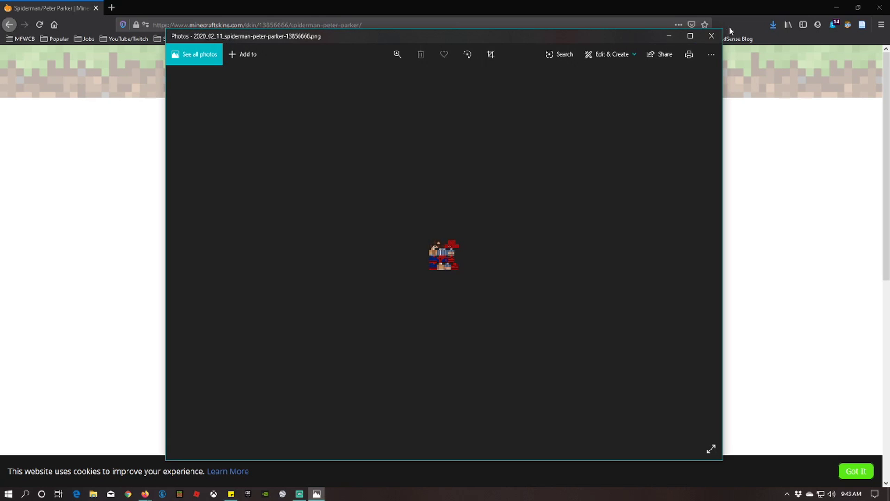
click(711, 37)
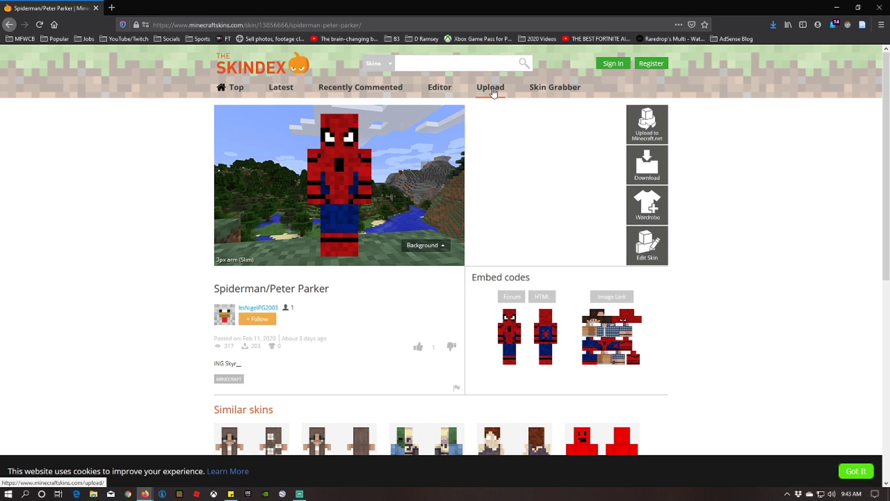
Step: Open The Skindex skin editor and scroll down to its Upload/Download buttons
click(438, 89)
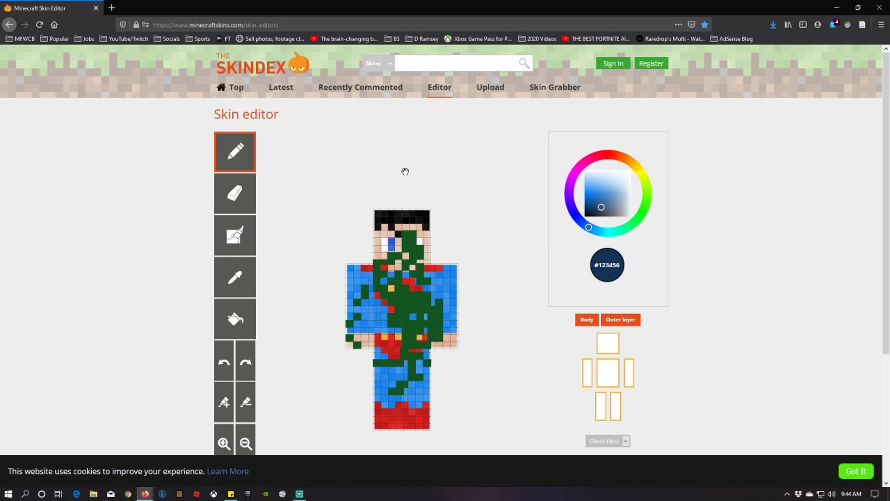
scroll(412, 165, down, 2)
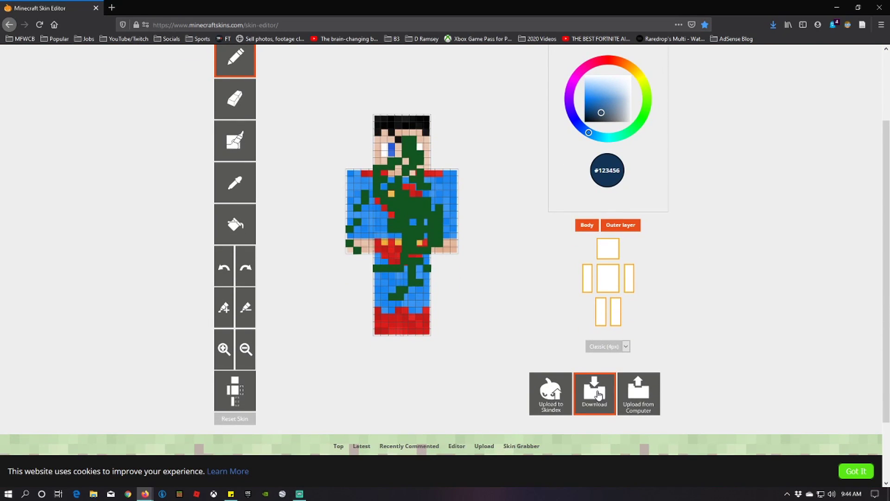
Step: Upload the downloaded spiderman PNG into the editor as a Classic (4 px arms) skin
click(640, 397)
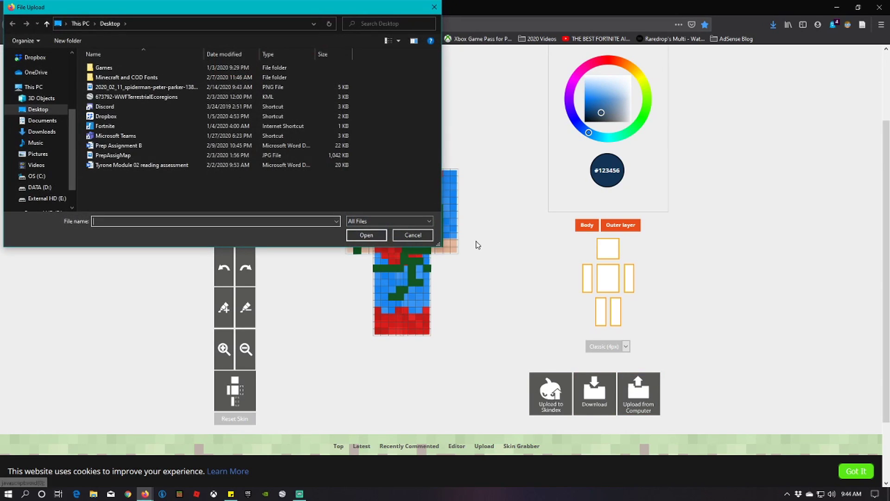
click(139, 88)
click(371, 235)
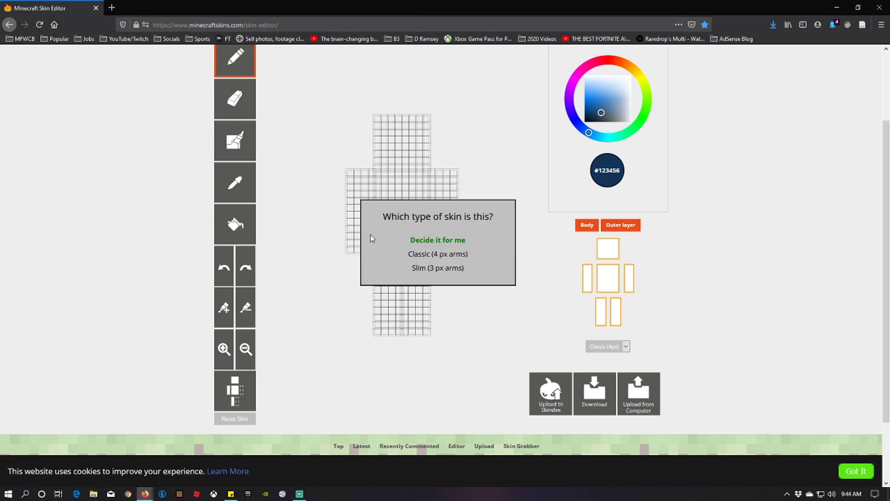
click(431, 256)
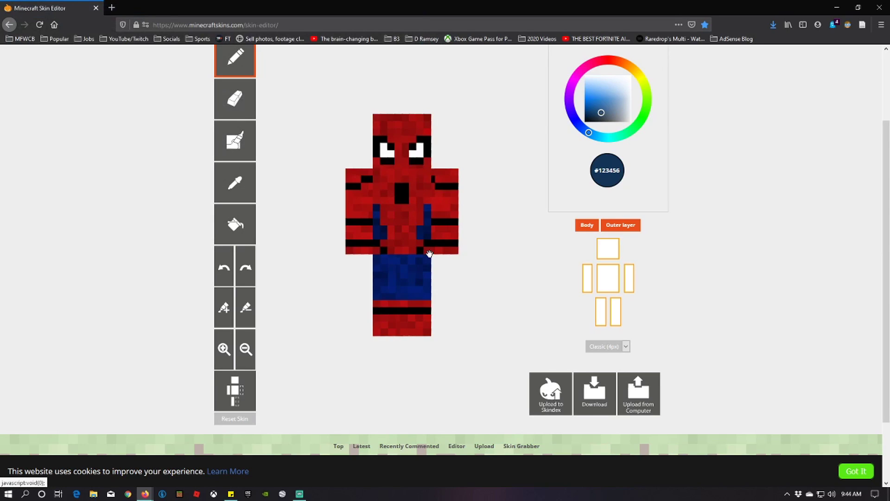
Step: Paint #2c547d blue pixels across the torso and head, then search again for spiderman
click(609, 107)
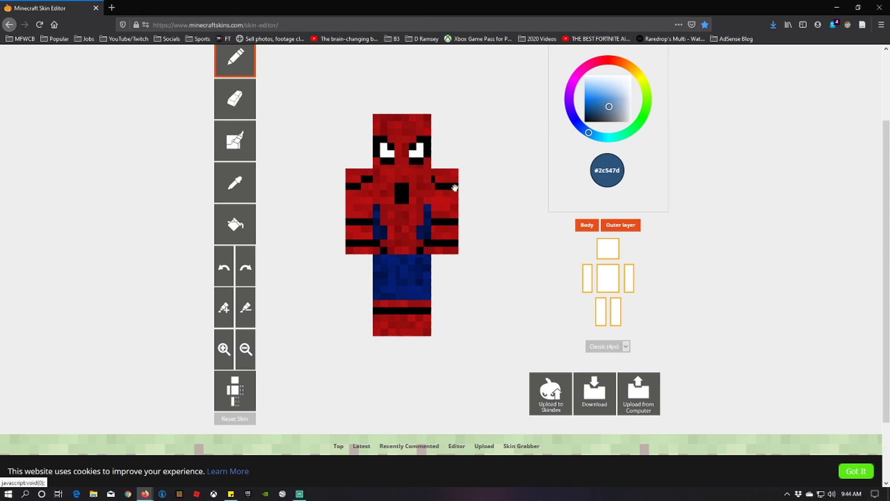
mouse_move(438, 195)
mouse_down()
mouse_move(418, 218)
mouse_move(399, 195)
mouse_move(432, 156)
mouse_move(408, 140)
mouse_move(357, 232)
mouse_move(397, 200)
mouse_move(422, 239)
mouse_up()
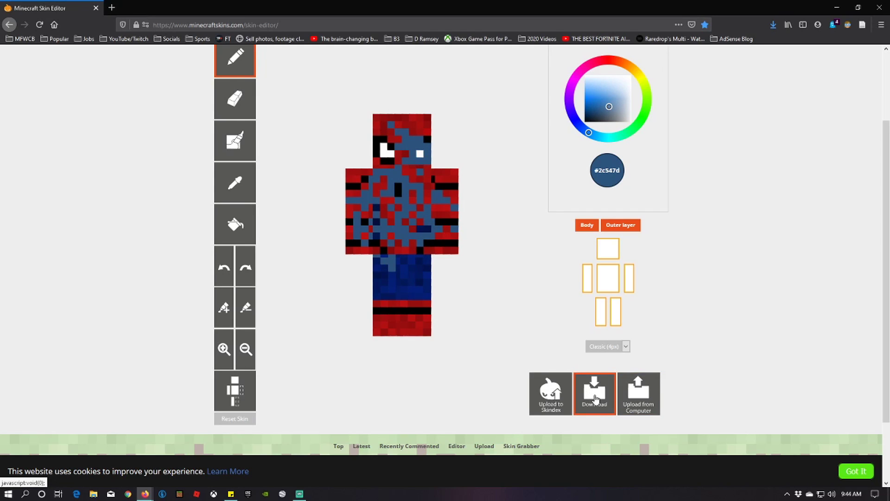
scroll(524, 302, up, 2)
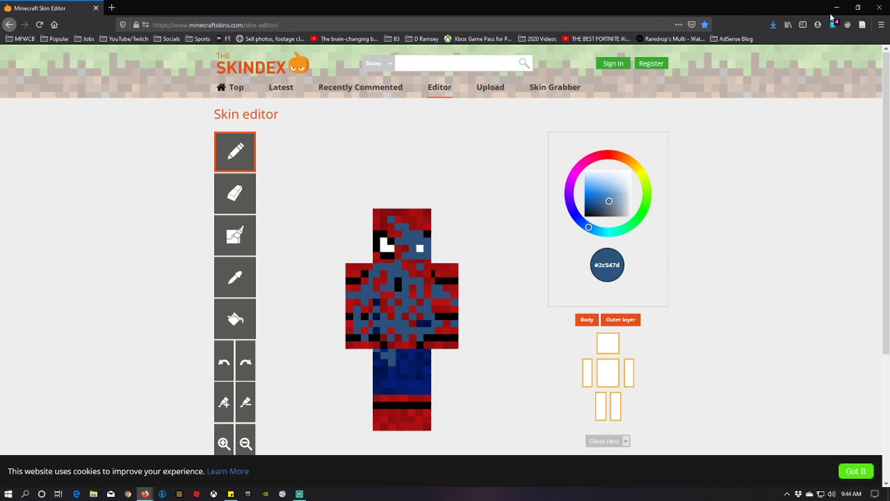
scroll(816, 68, down, 4)
scroll(811, 73, up, 4)
text(derman)
key(Return)
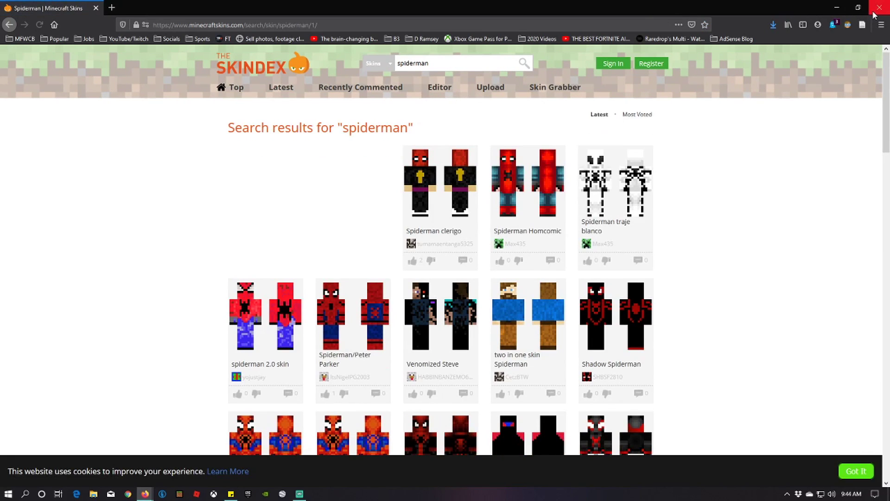
Step: Minimize Firefox after the spiderman search loads to get back to Minecraft's main menu
click(837, 8)
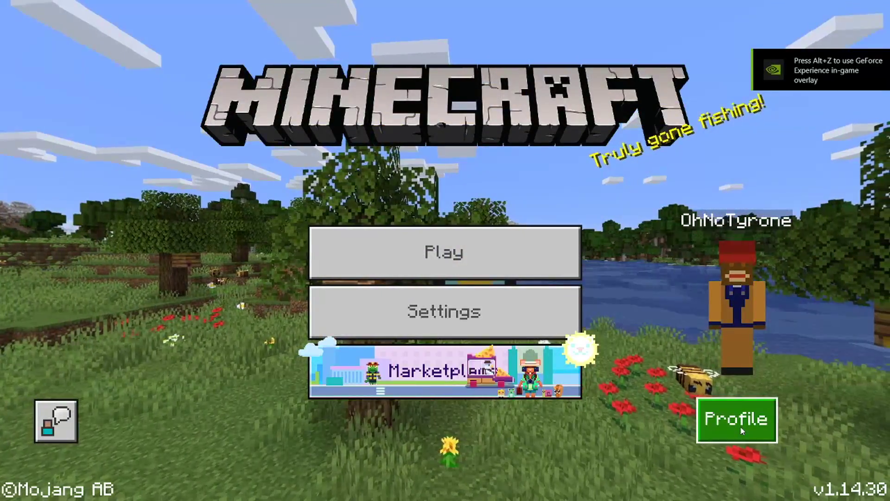
Step: Open the player profile's character editor and show the owned skins list
click(740, 426)
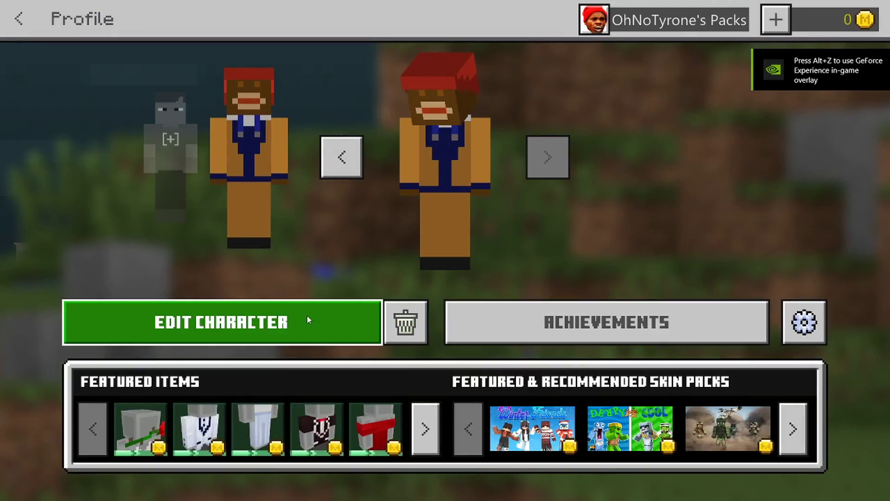
click(298, 320)
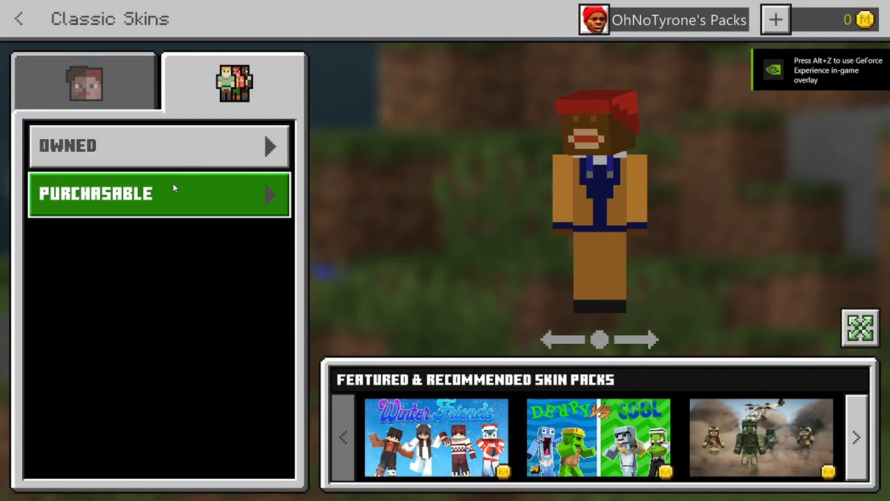
click(195, 167)
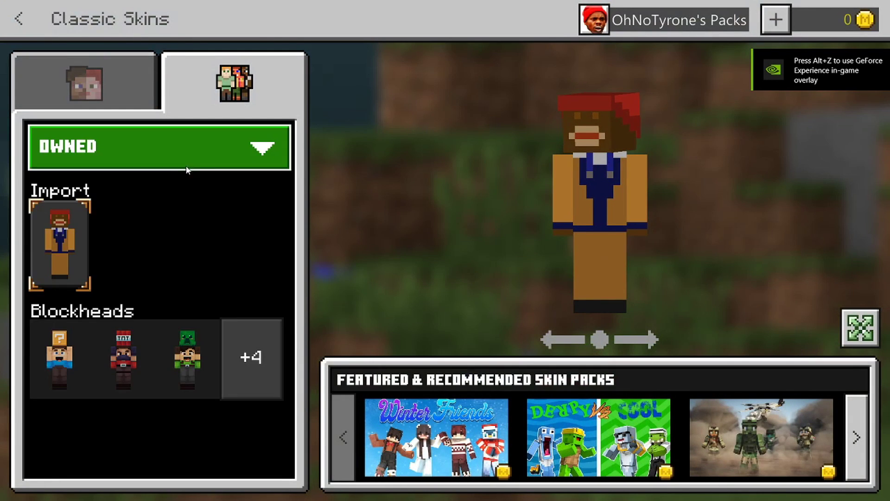
Step: Import the Spider-Man PNG from the Desktop into the custom skin slot, using the slim model
click(63, 226)
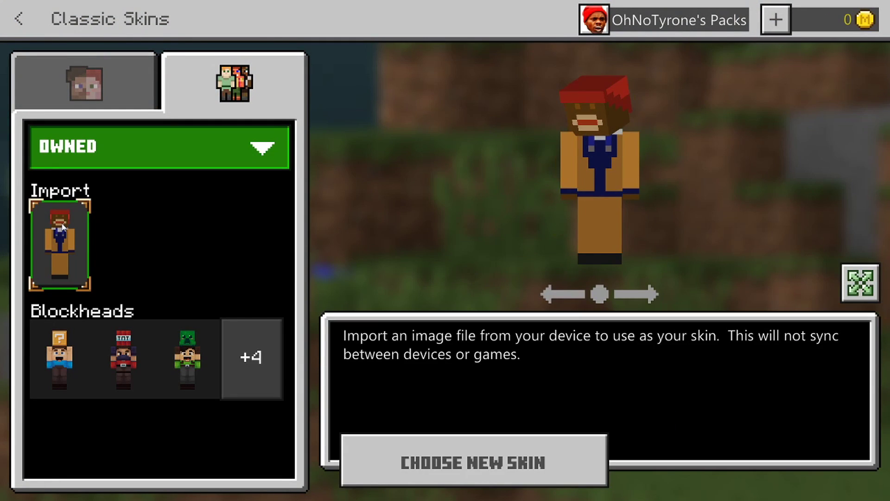
click(482, 462)
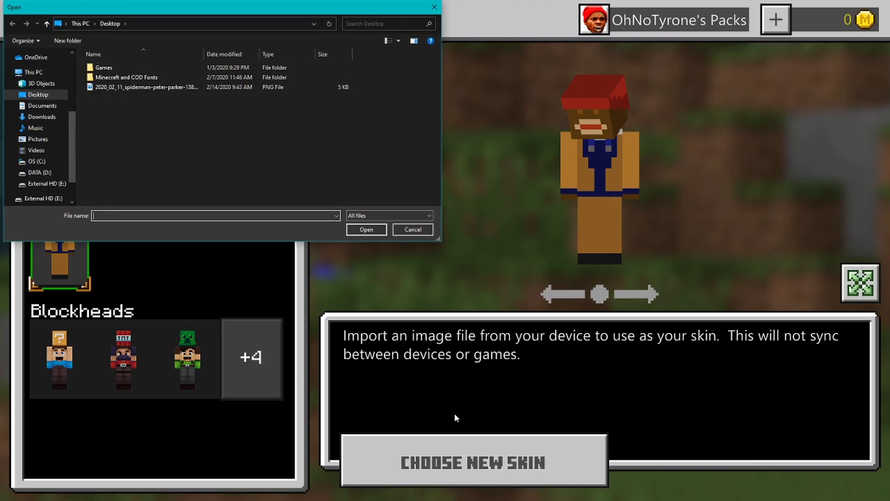
click(146, 88)
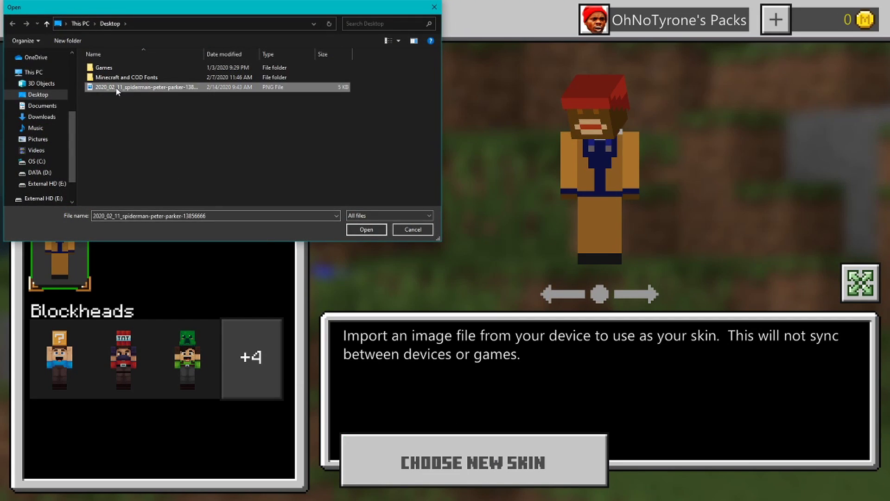
click(365, 230)
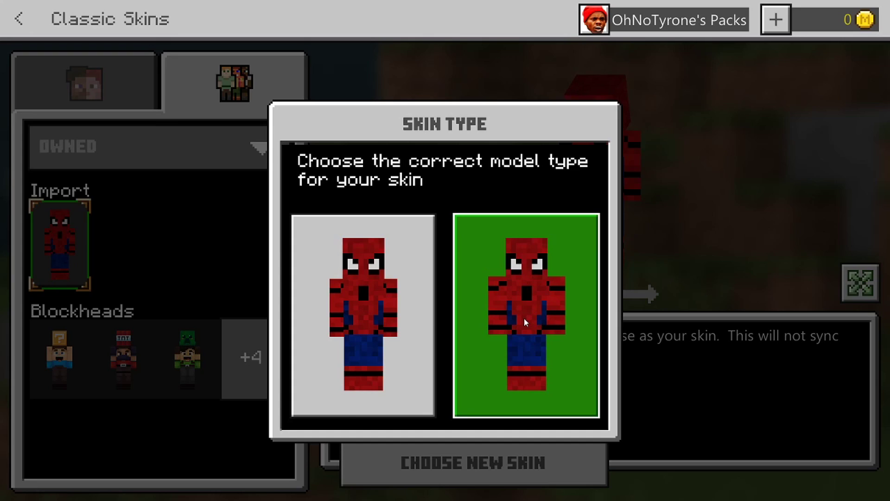
click(524, 319)
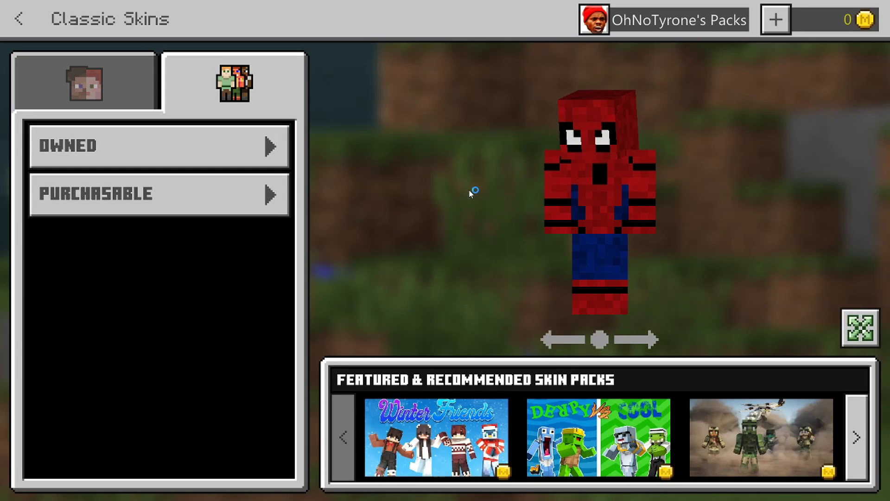
Step: Save the Spider-Man character and cycle the profile carousel away and back to it
key(Escape)
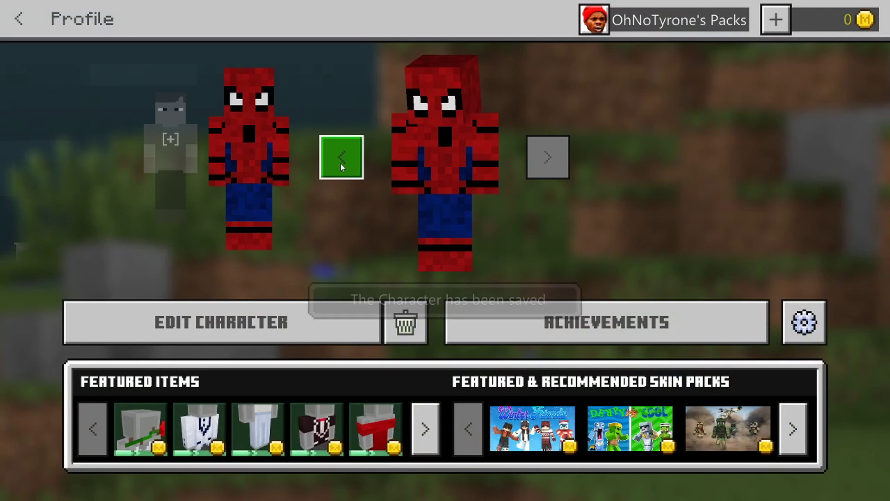
click(340, 162)
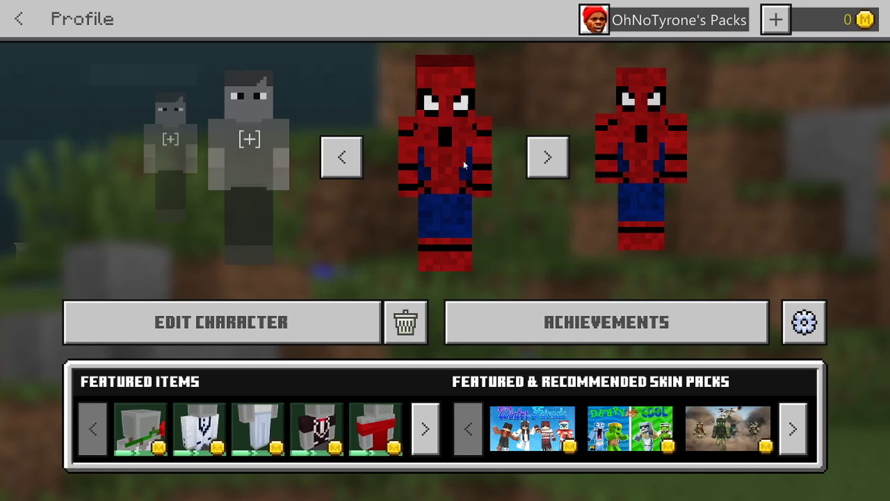
click(548, 156)
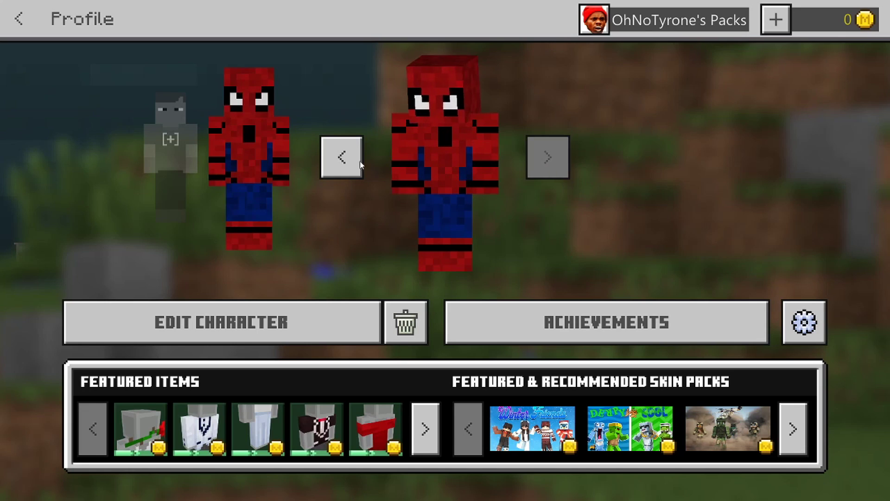
Step: Recheck the imported Spider-Man skin without choosing a new file, then return to the profile
click(289, 315)
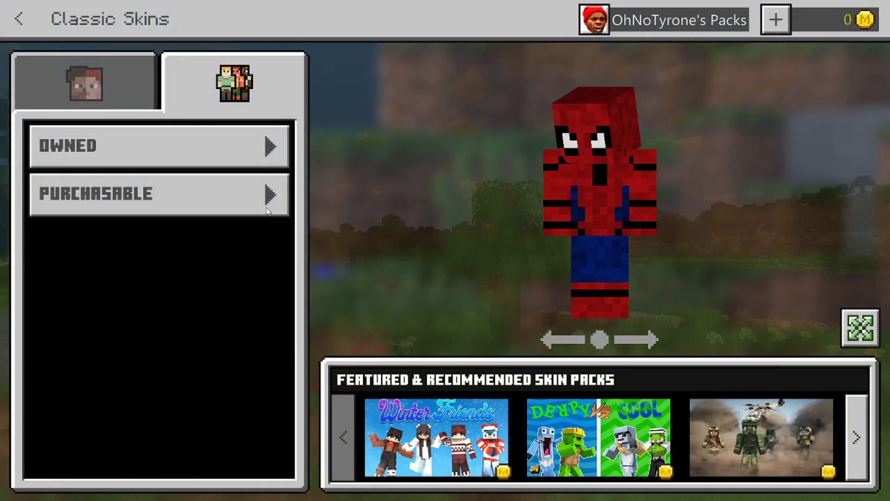
click(137, 139)
click(60, 241)
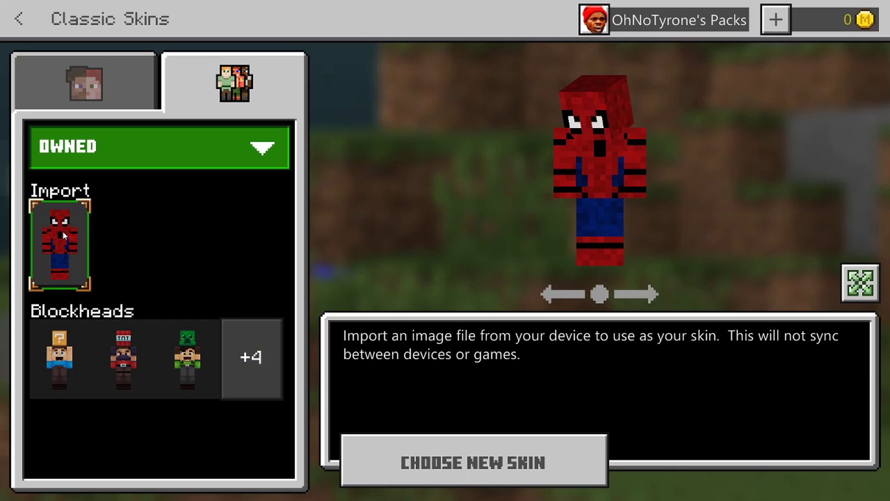
click(417, 459)
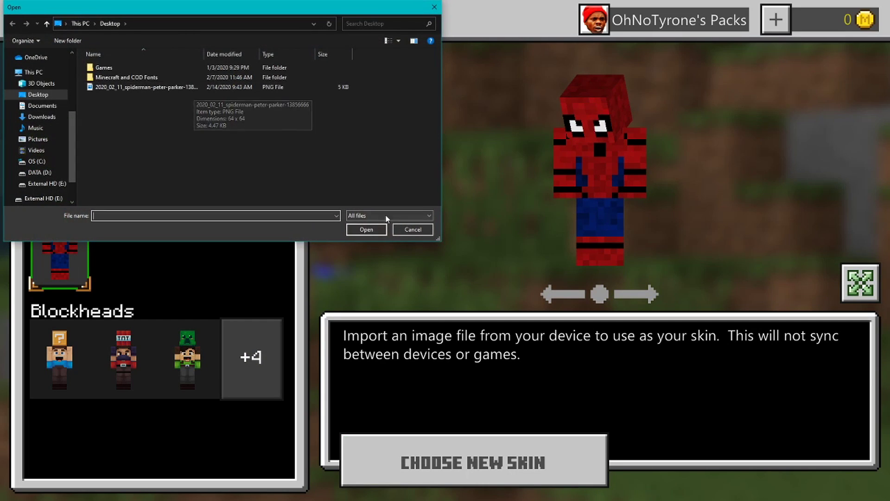
click(413, 230)
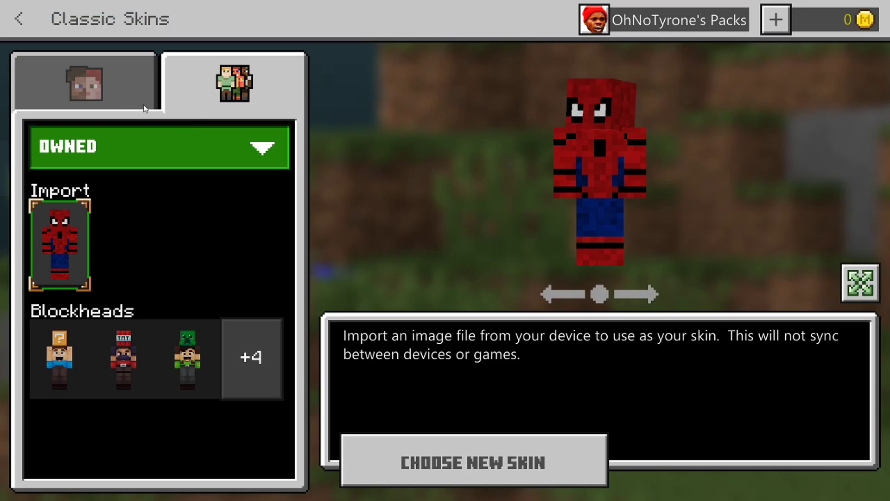
key(Escape)
key(Escape)
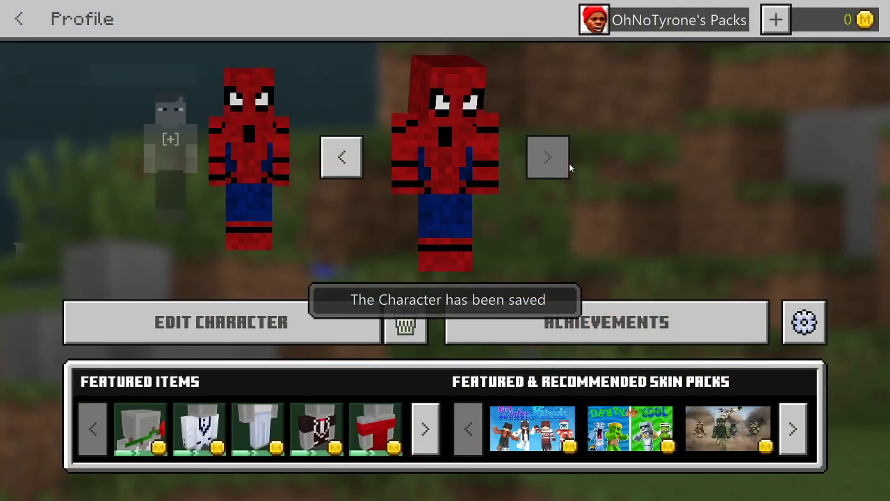
key(Escape)
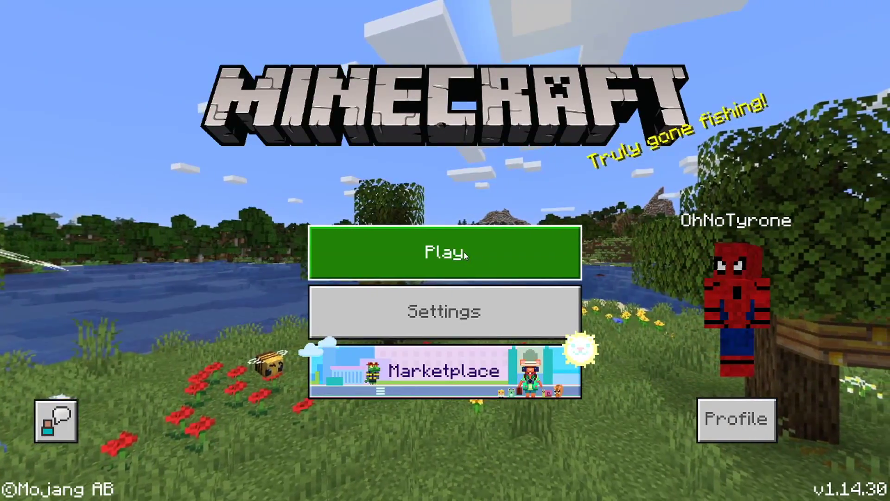
Step: Load the Windows 10 survival world from the Worlds list
click(464, 251)
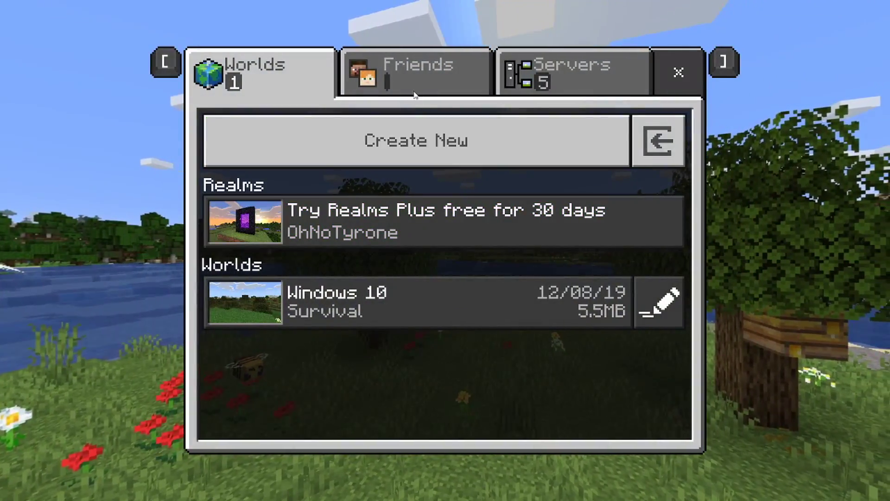
click(465, 297)
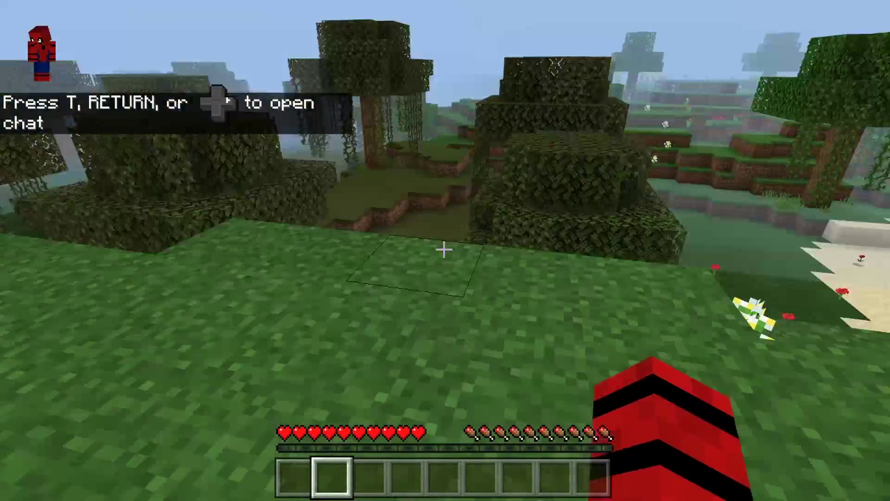
Step: Walk through the meadow past the flowers, bush and pond, then pause the game
key(w)
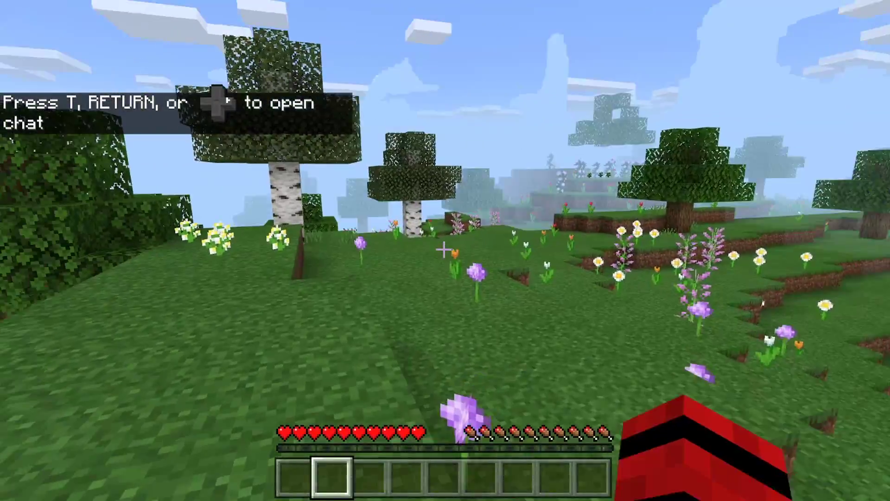
key(w)
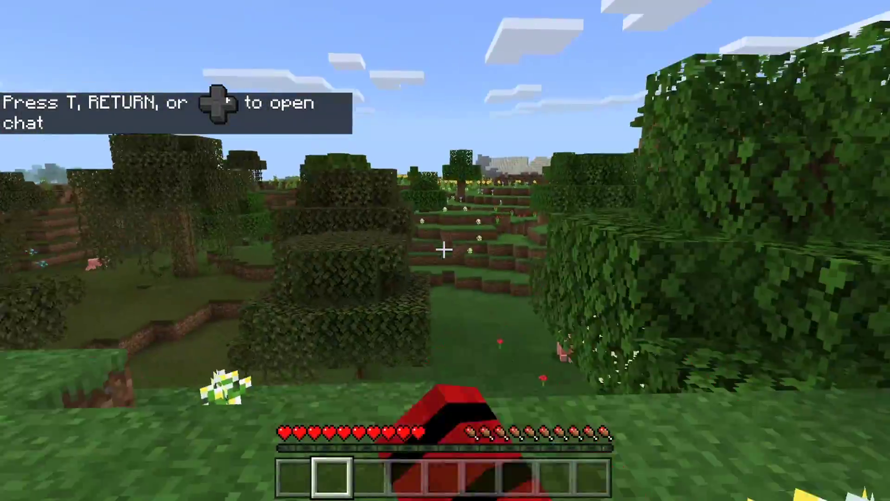
key(w)
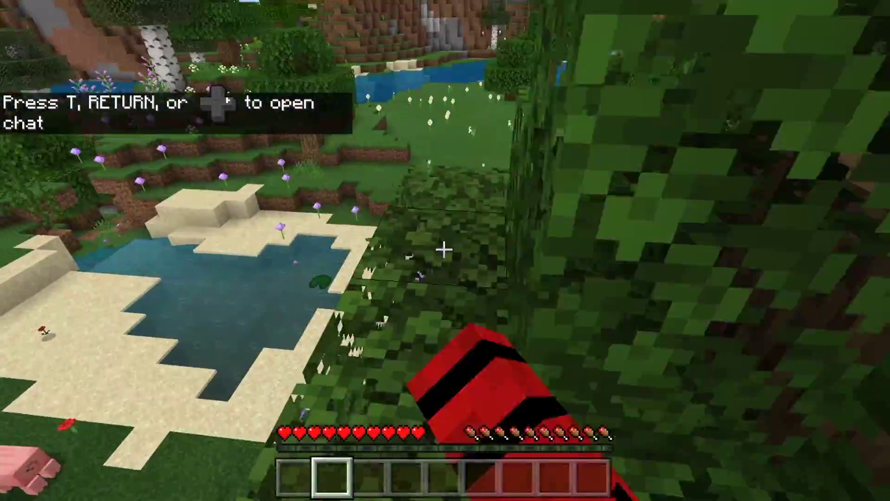
key(w)
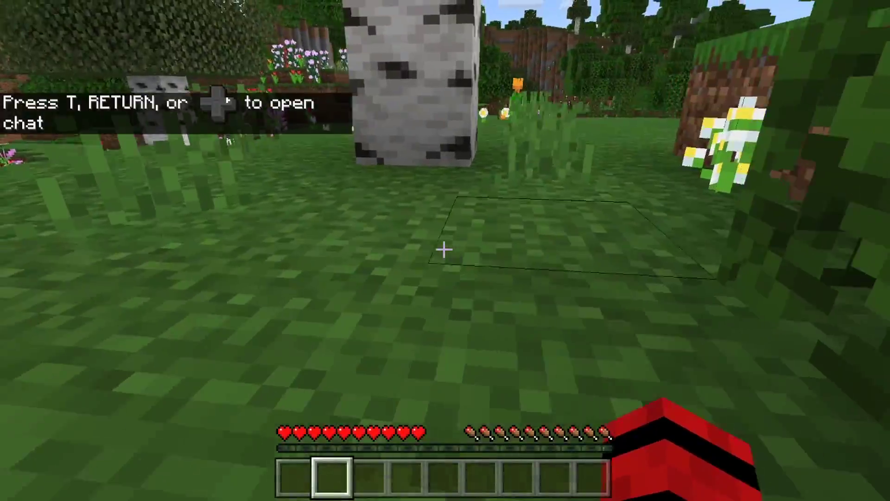
key(w)
key(w)
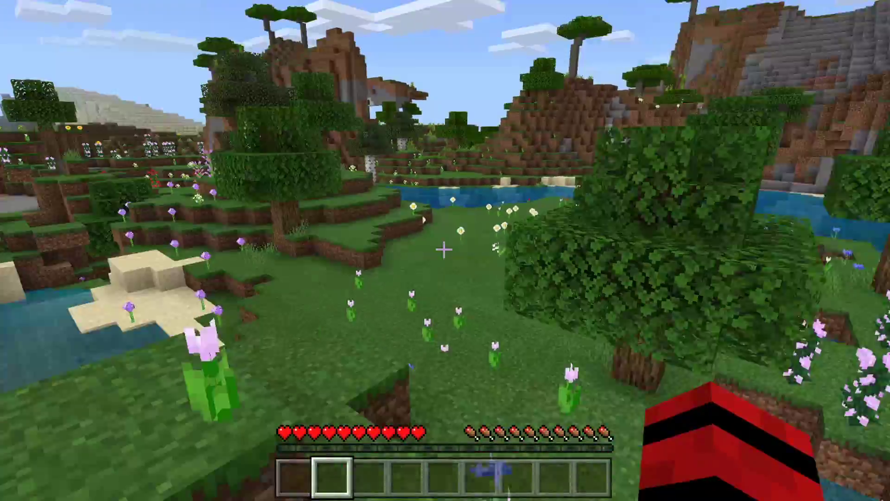
key(w)
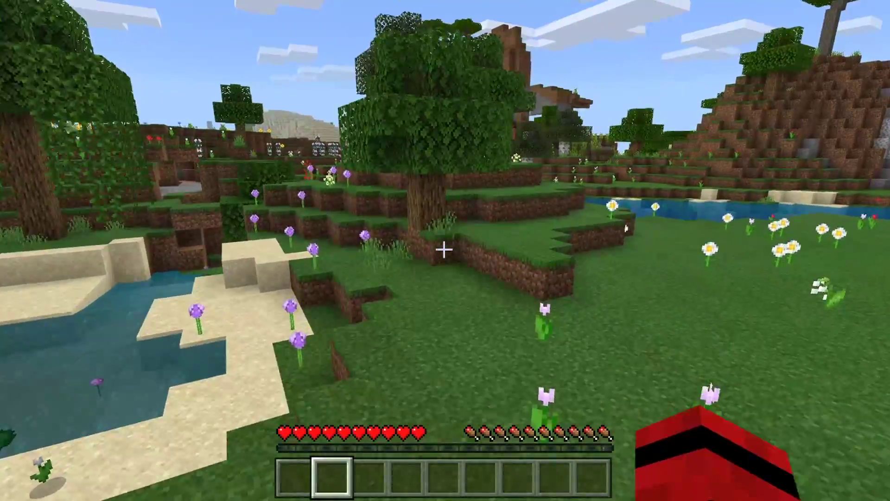
key(w)
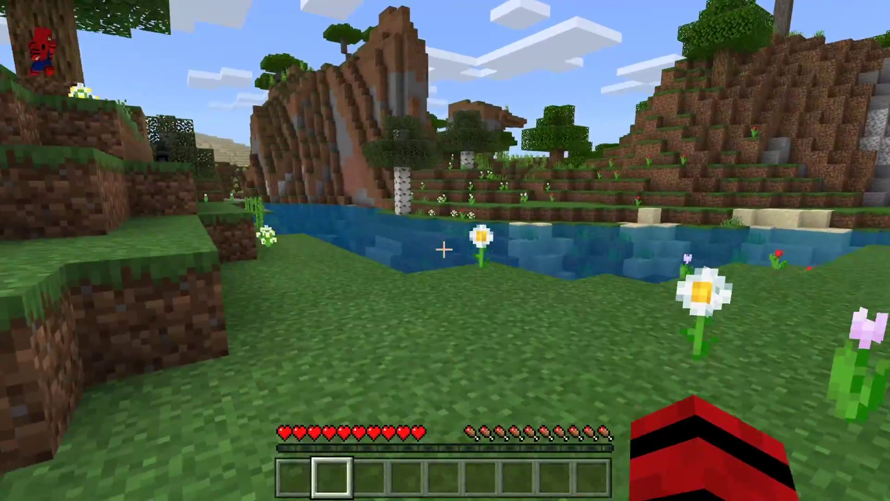
key(Escape)
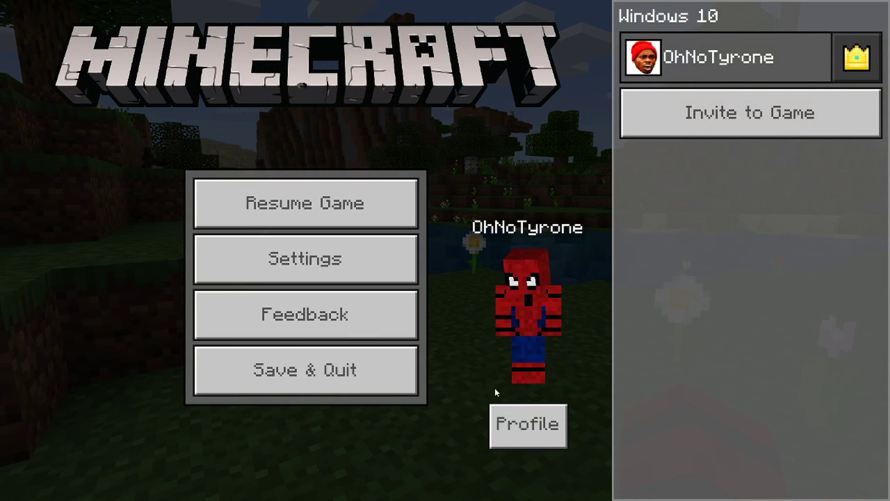